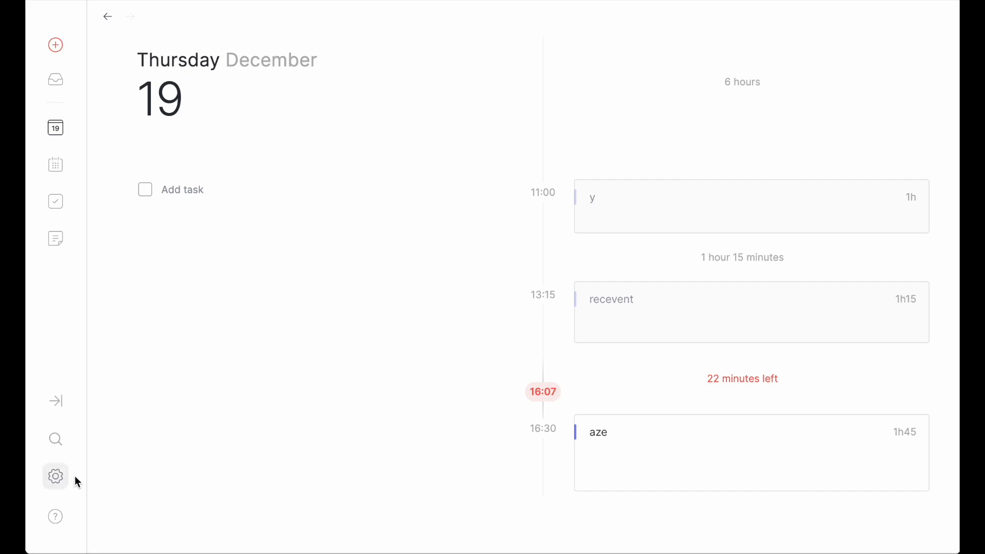
Step: Start a new custom type in the settings and give it the singular name "type"
click(60, 476)
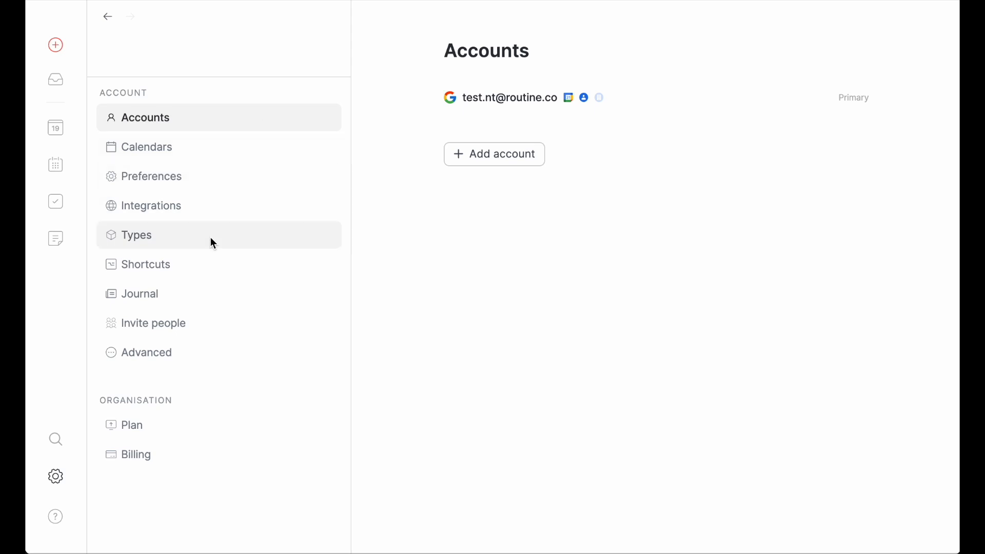
click(177, 234)
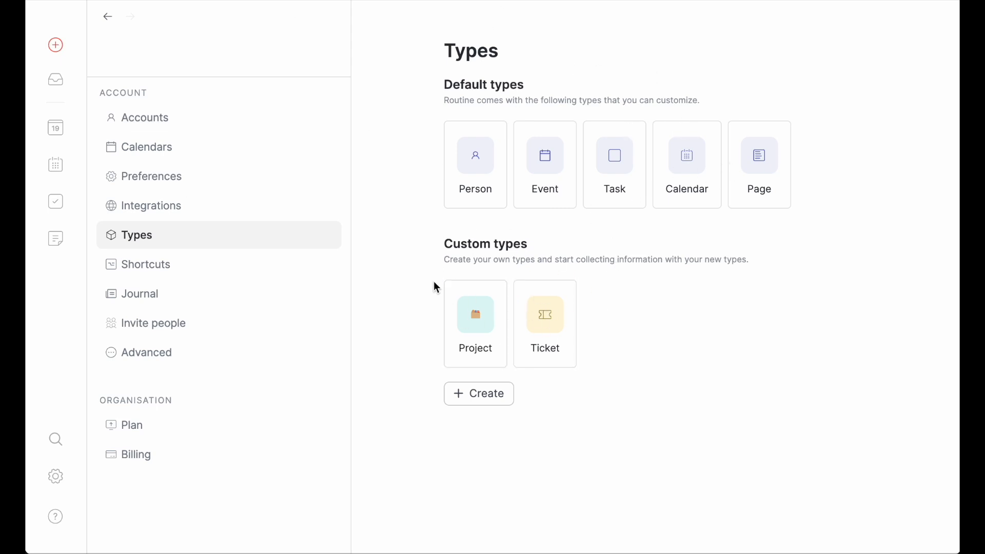
click(500, 398)
click(602, 135)
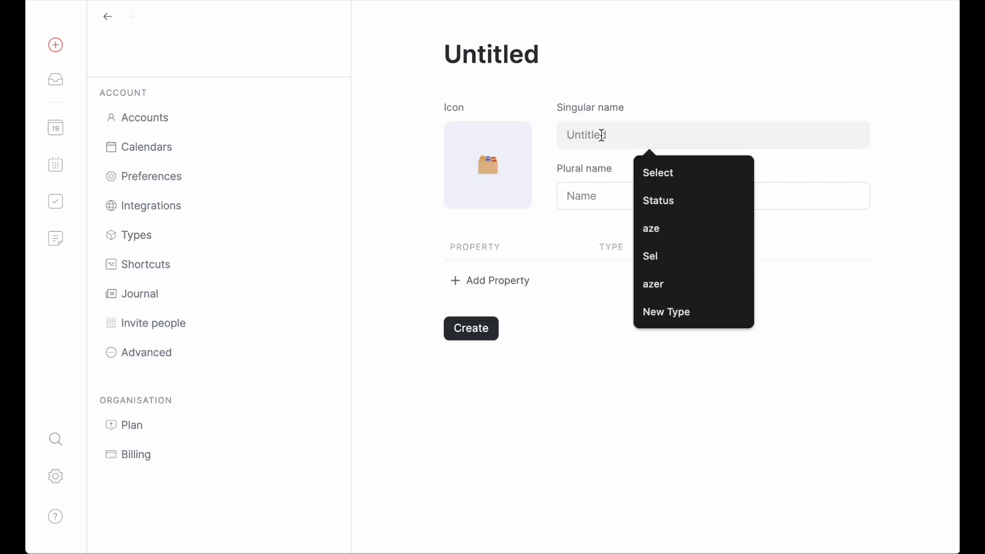
text(type)
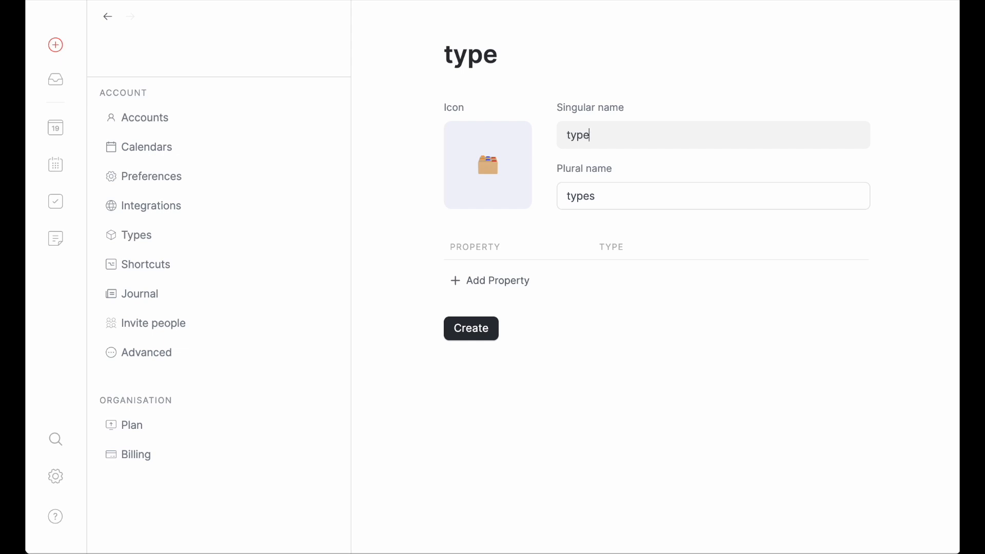
Step: Add a Text property titled "Title" to the new type
click(505, 281)
click(497, 303)
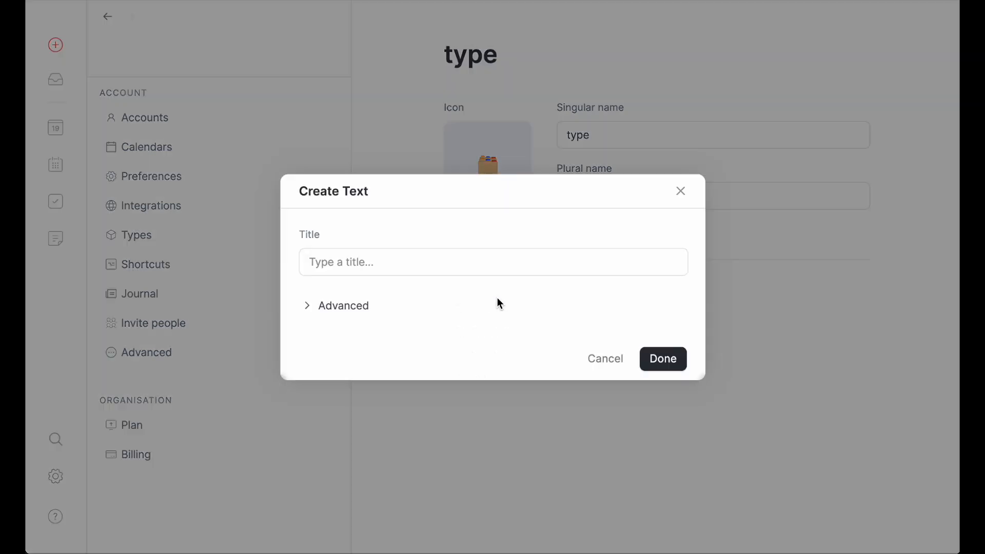
click(473, 273)
text(Title)
click(667, 361)
Step: Add a Select property named "Status" with the options Todo, Doing and Done
click(522, 309)
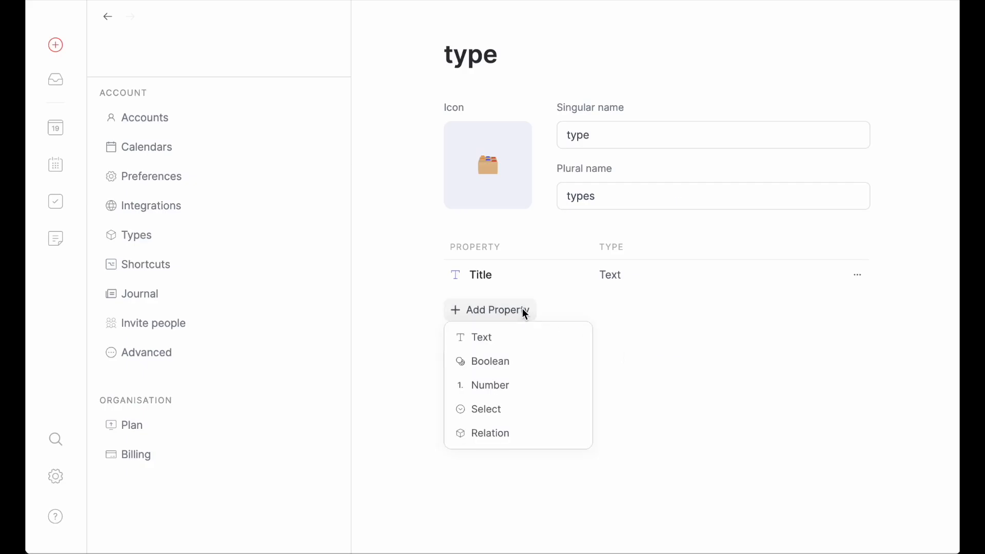
click(489, 409)
click(487, 235)
text(Status)
click(347, 291)
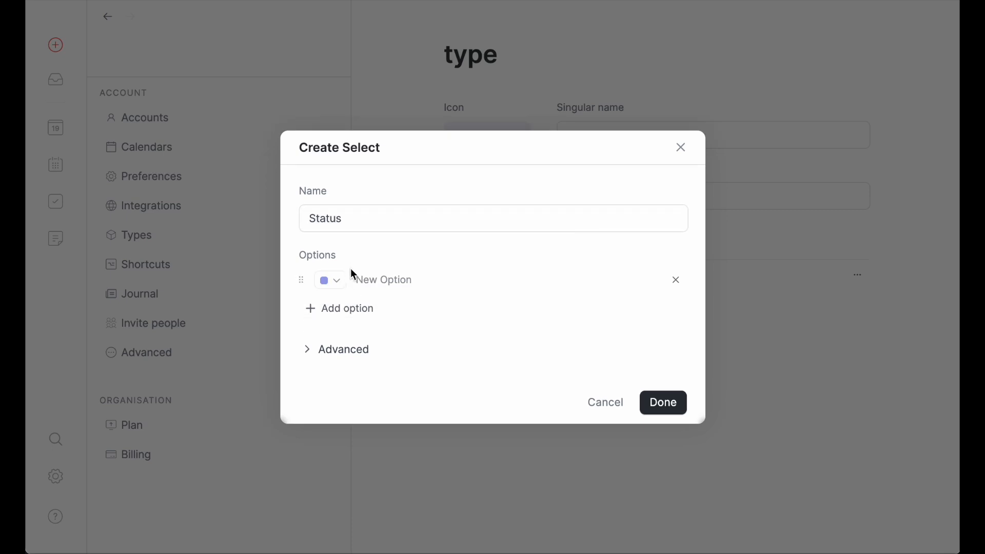
text(Todo)
click(347, 308)
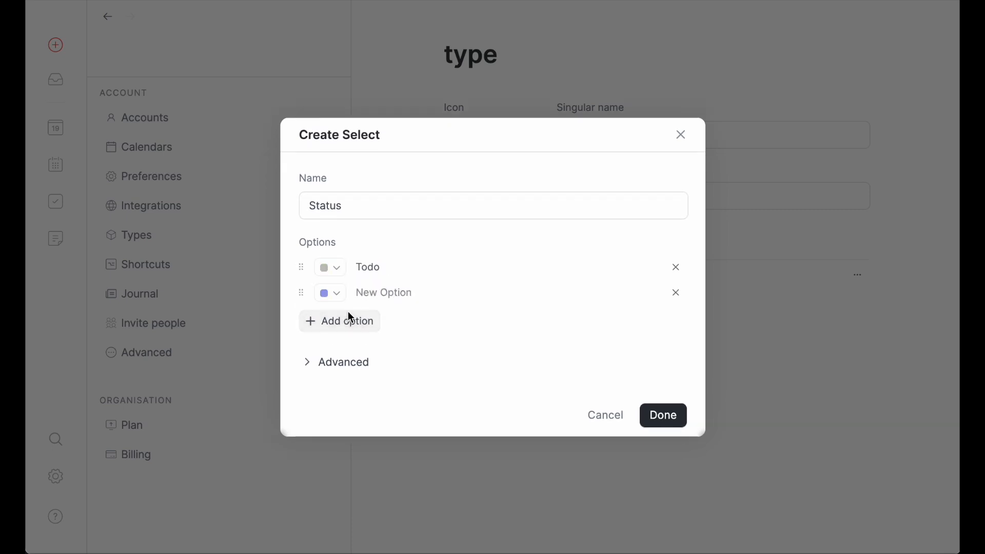
text(Doing)
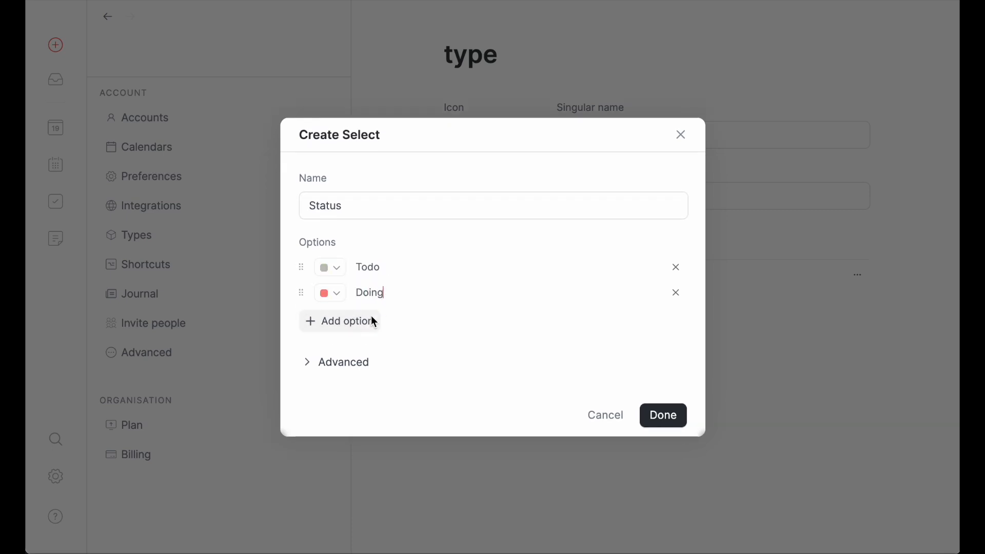
click(374, 318)
text(Done)
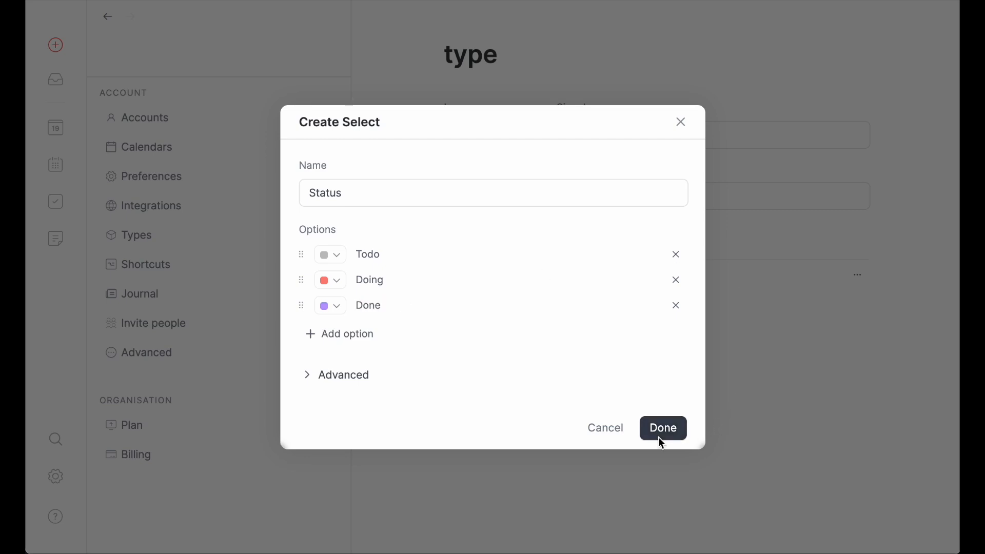
click(663, 428)
Step: Add a Boolean property titled "Checked" to the new type
click(516, 339)
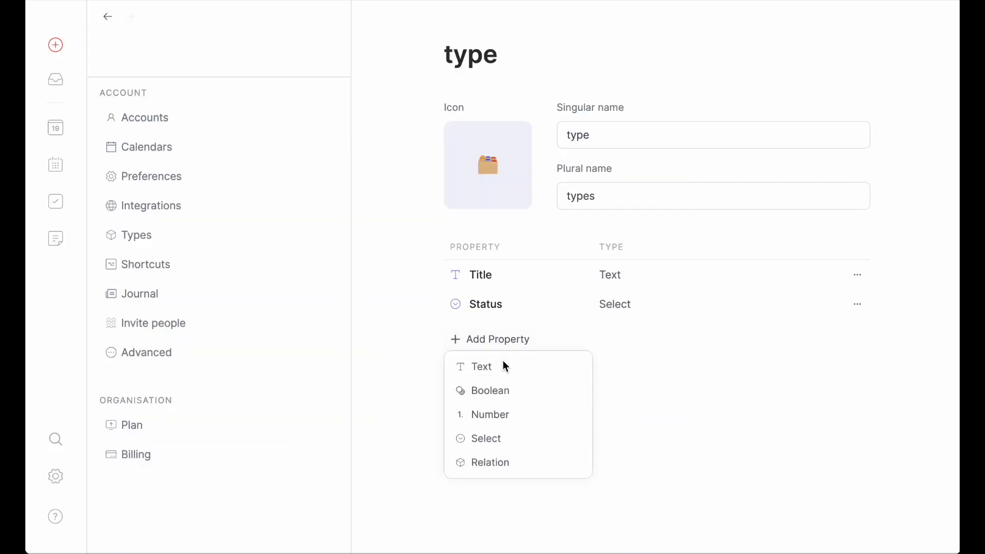
click(501, 390)
click(405, 273)
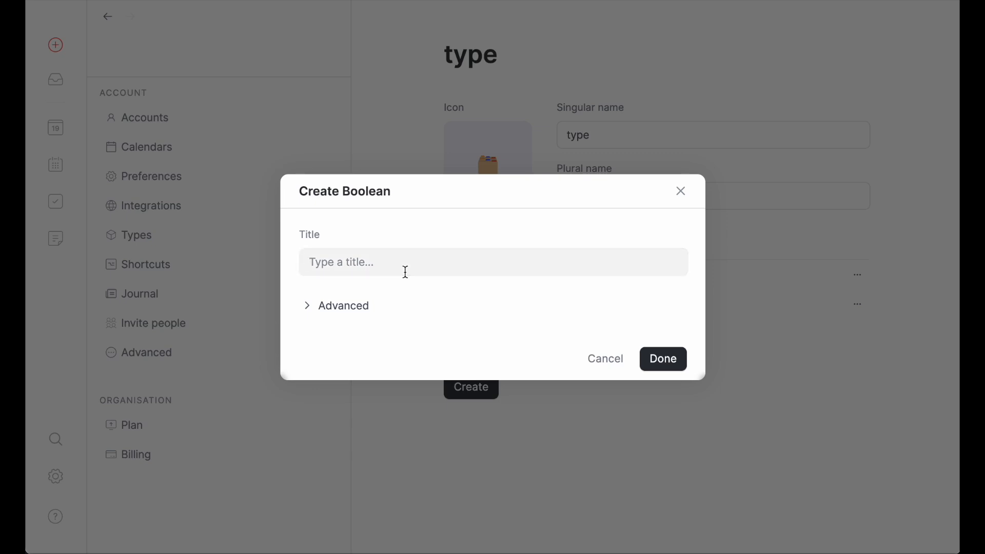
text(Checked)
click(665, 358)
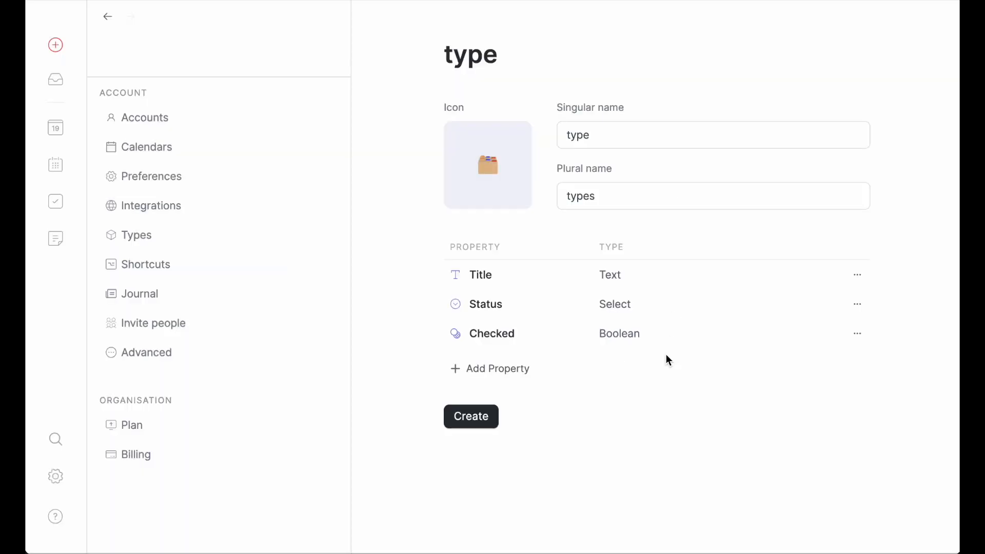
Step: Add a Number property titled "Year" and create the custom type
click(505, 367)
click(514, 443)
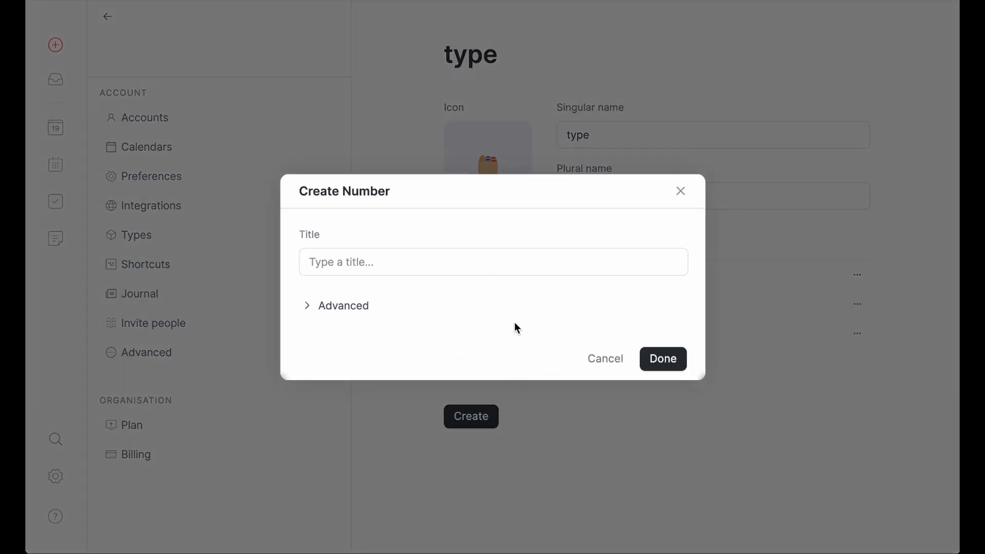
click(440, 267)
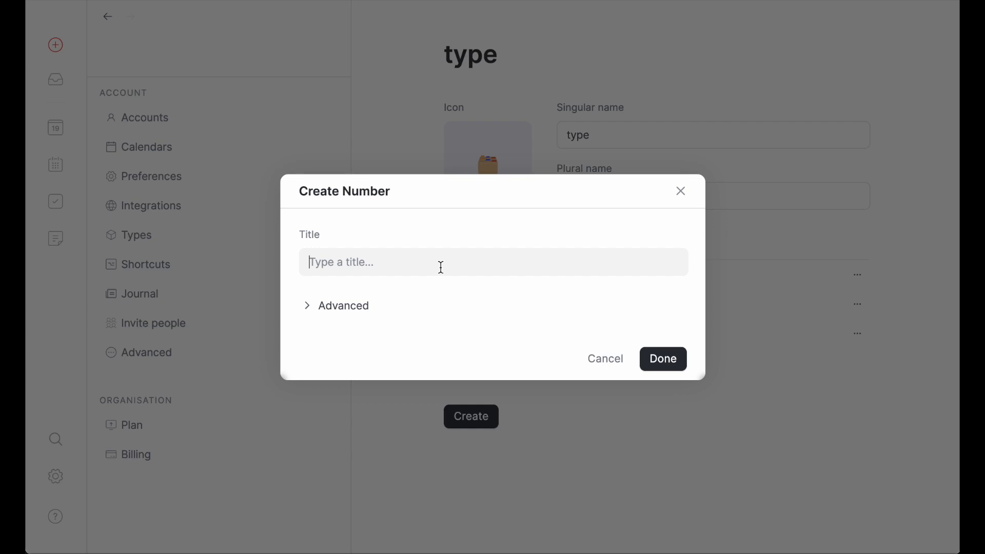
text(Year)
click(656, 362)
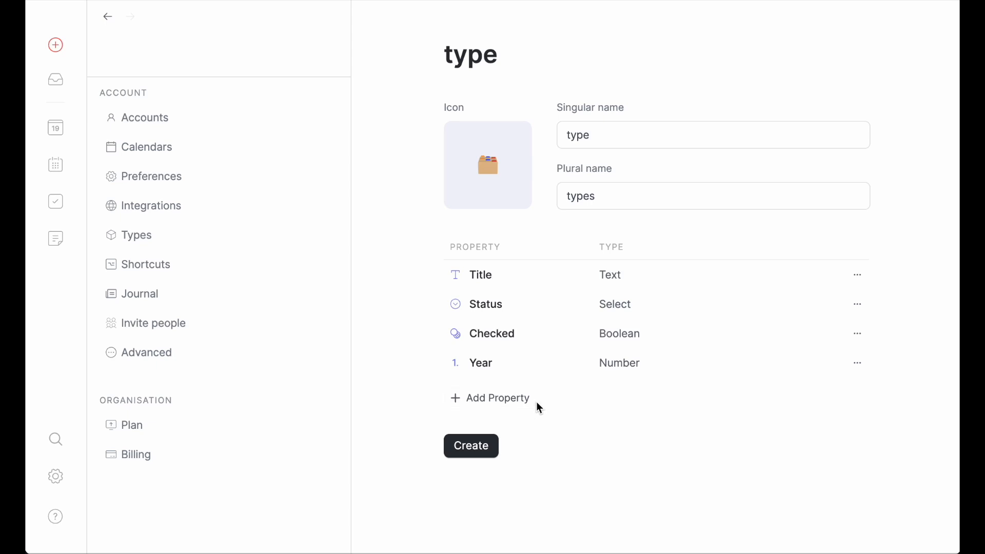
click(473, 449)
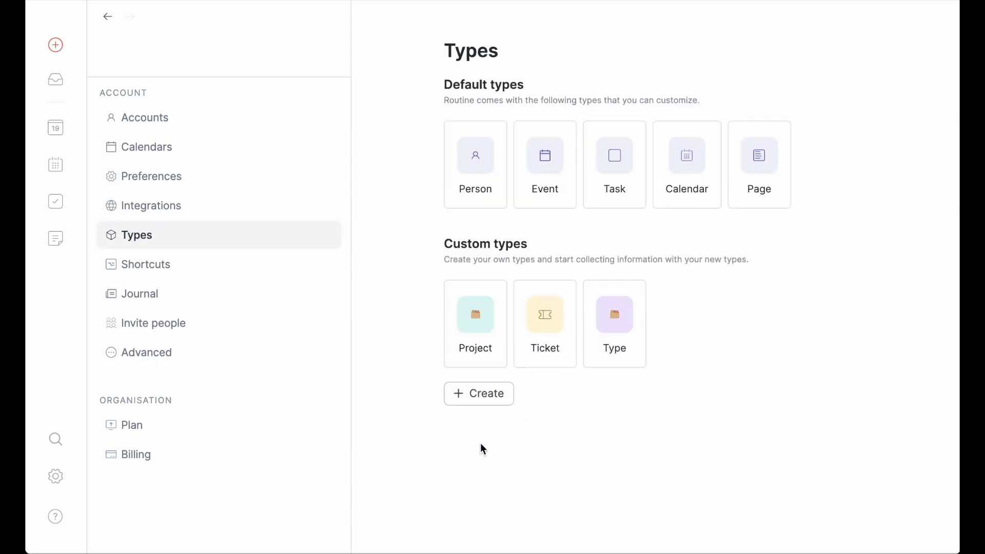
Step: Insert three new objects of the custom type into the Demo Types note using the /type command
click(61, 240)
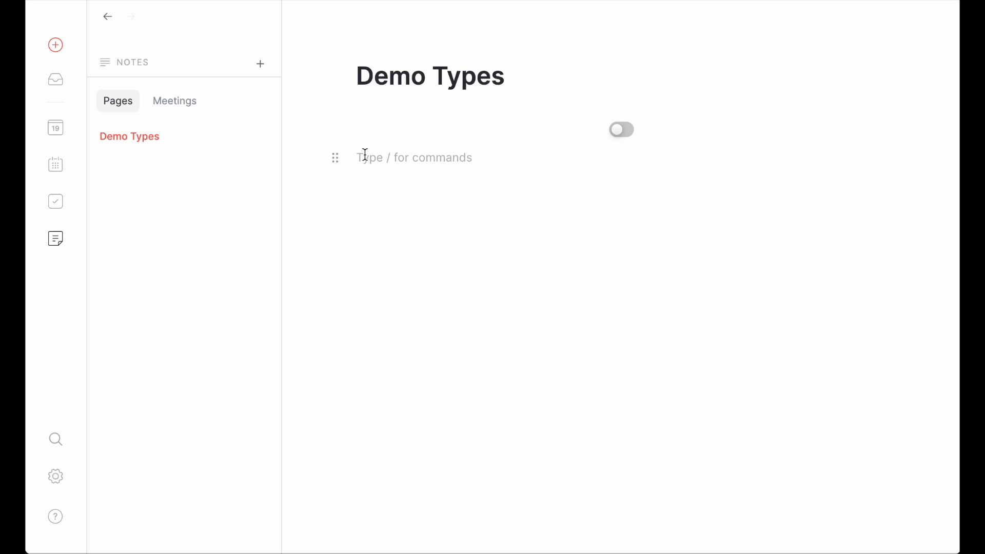
text(/type)
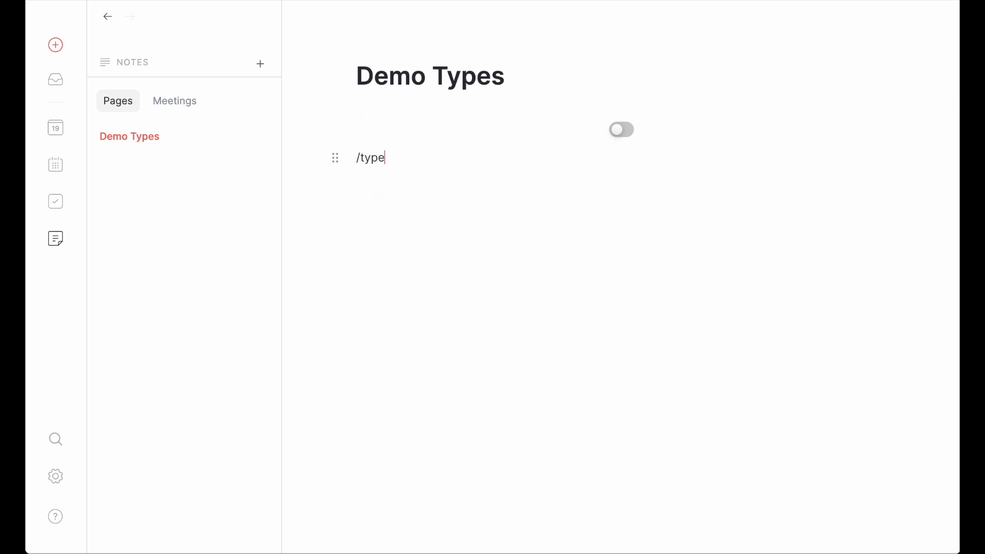
key(Return)
text(/type)
key(Return)
text(/type)
key(Return)
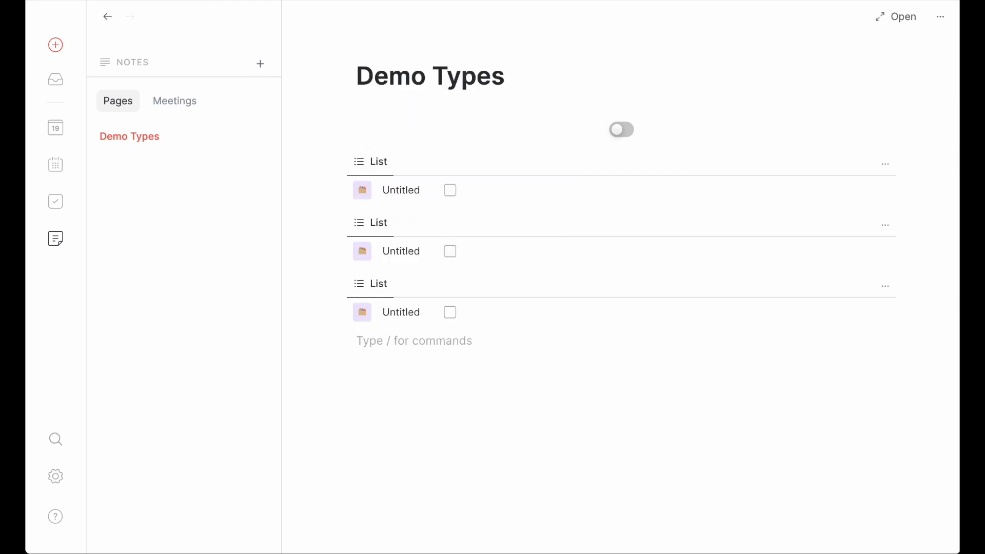
Step: Delete all three List blocks from the Demo Types note
click(885, 163)
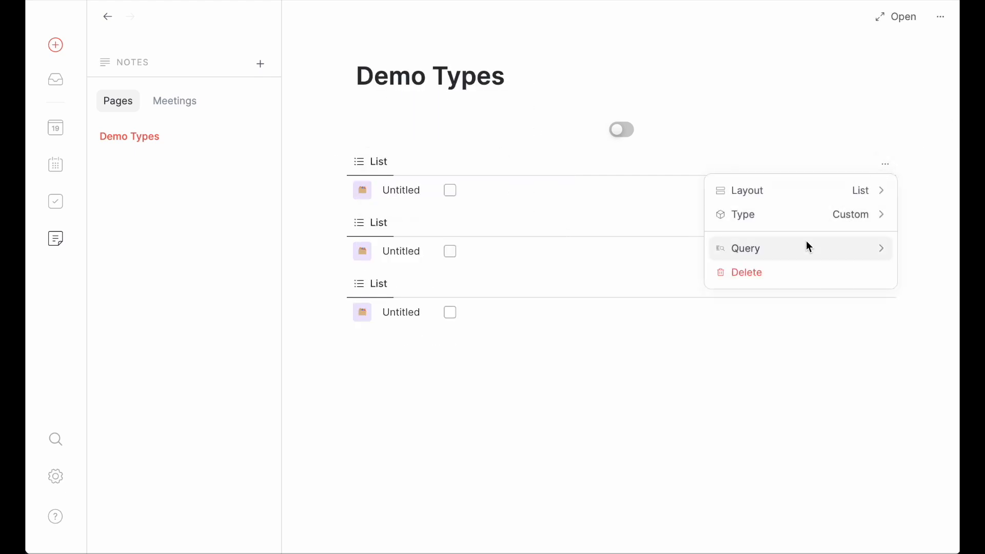
click(795, 272)
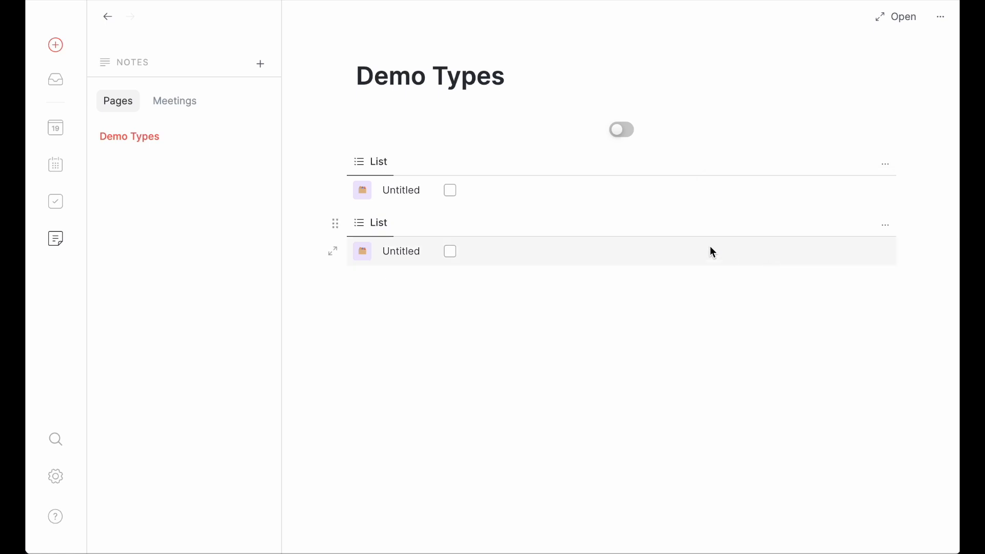
click(885, 164)
click(822, 270)
click(886, 164)
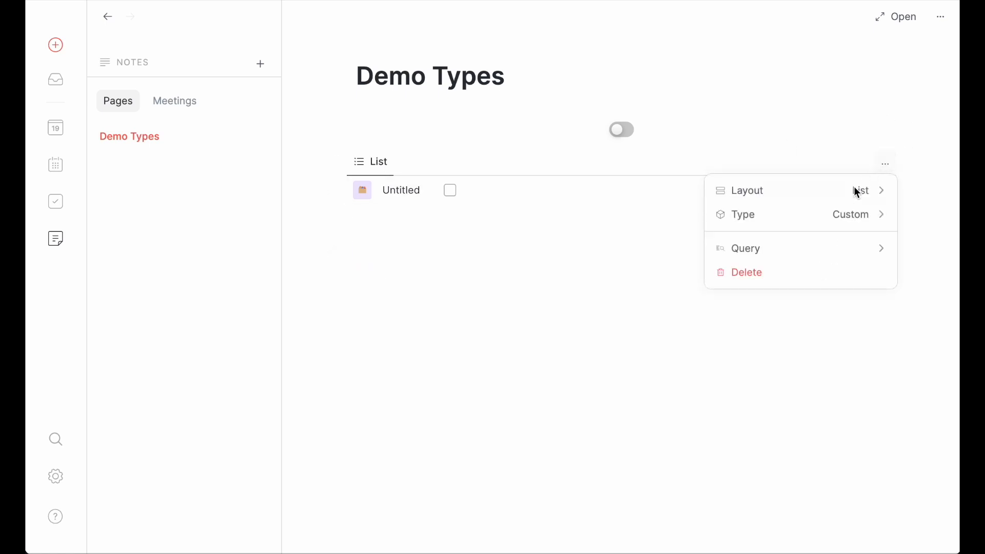
click(809, 272)
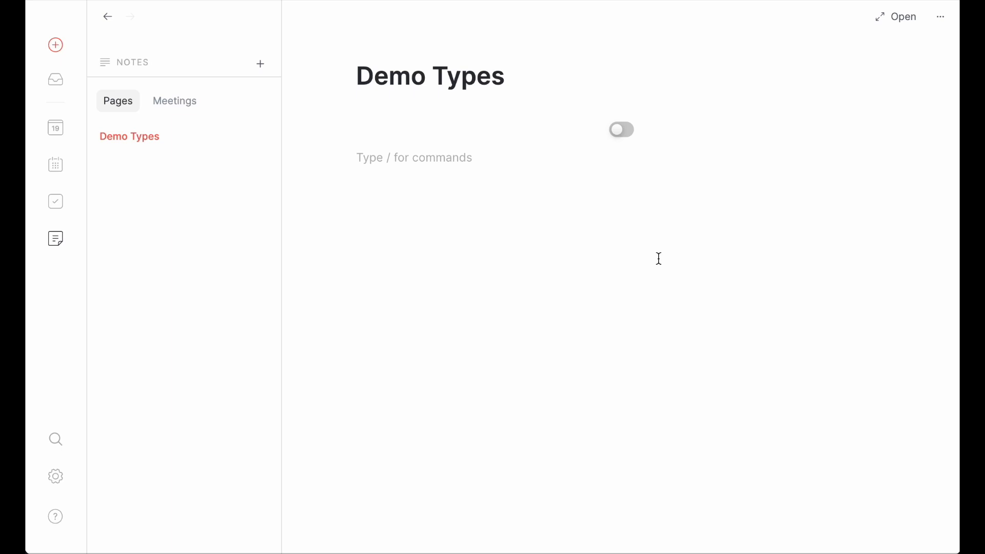
Step: Insert a view block into the Demo Types note and set its type to Type
text(/vi)
key(Down)
key(Down)
key(Return)
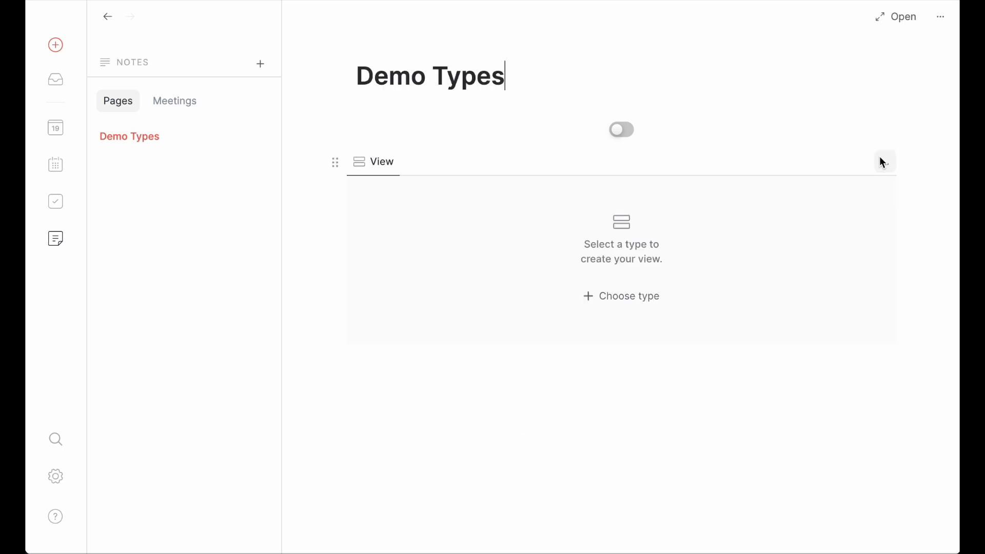
click(882, 163)
click(826, 218)
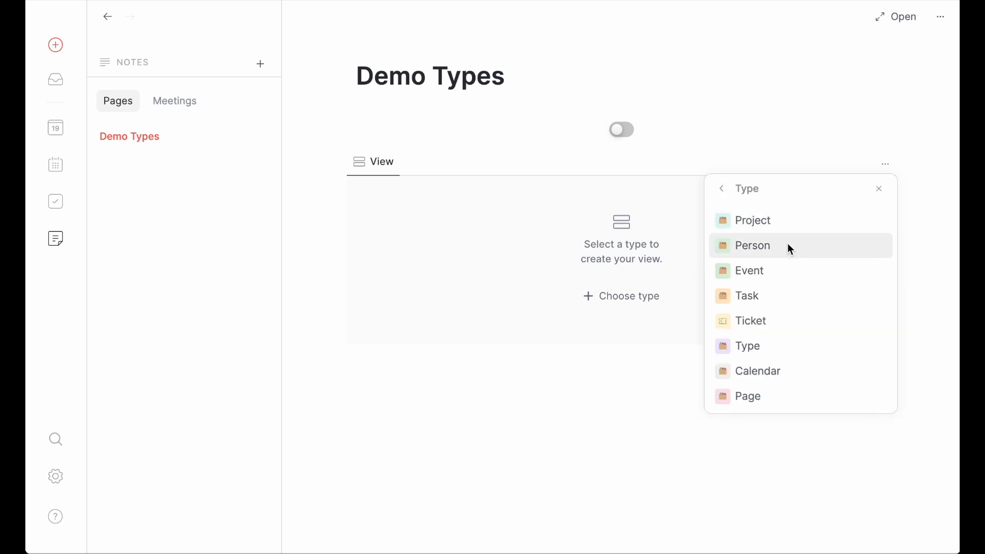
click(755, 350)
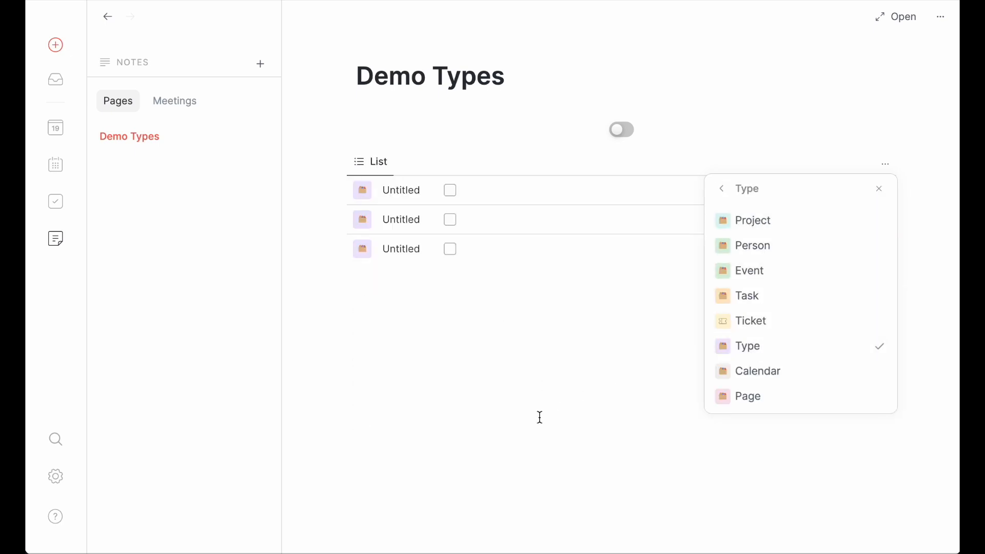
click(448, 420)
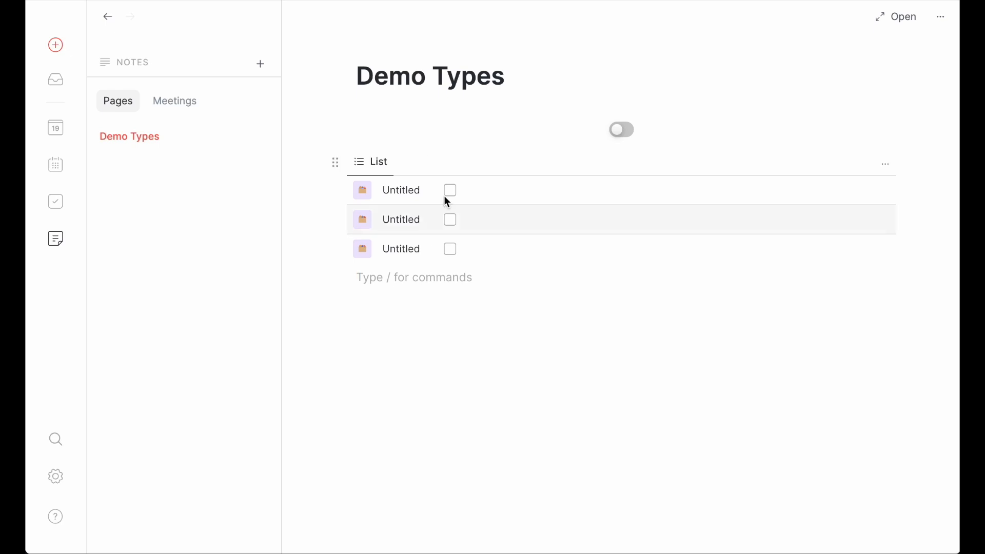
Step: Open the first untitled object in the list, title it "New title", and set Status to Todo and Year to 2025
click(418, 191)
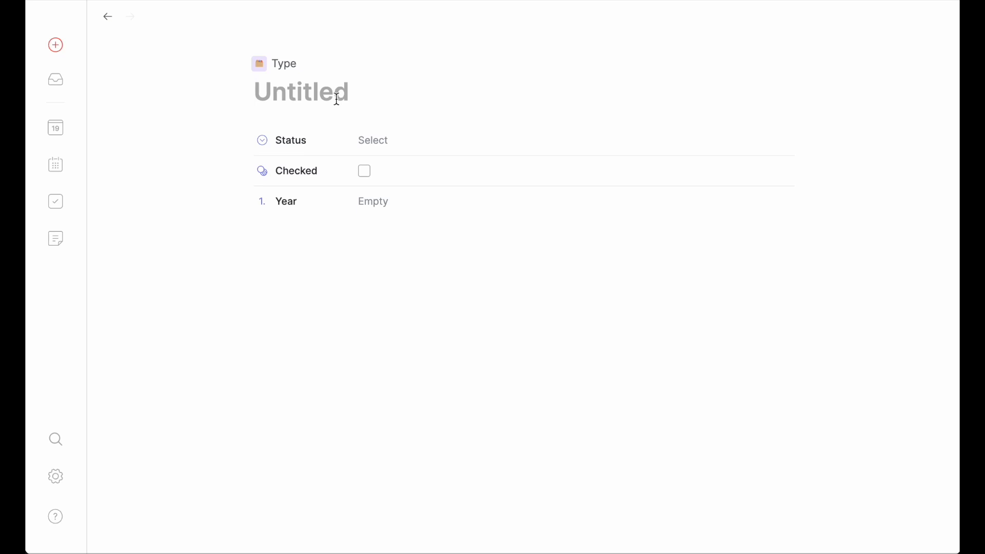
text(New title)
click(370, 137)
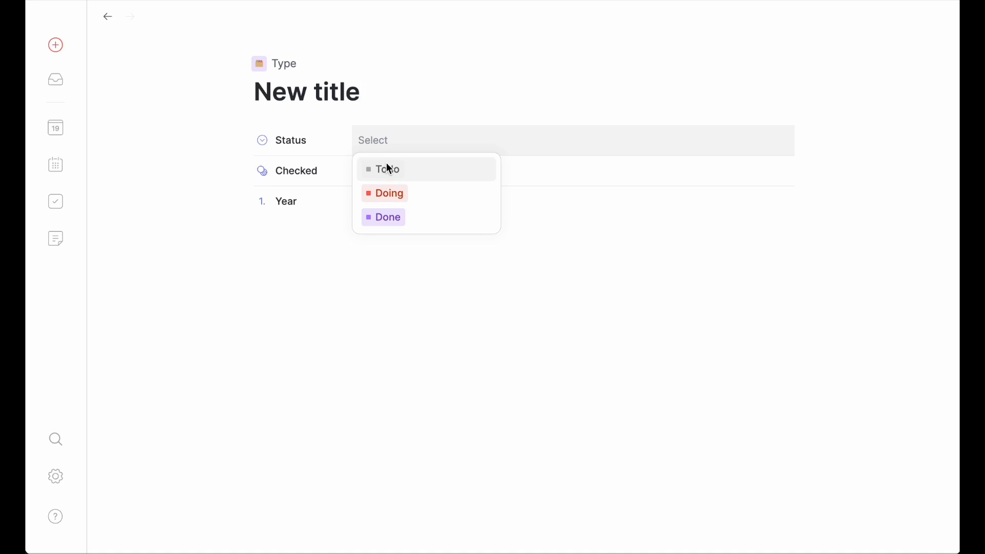
click(389, 168)
click(371, 201)
text(2025)
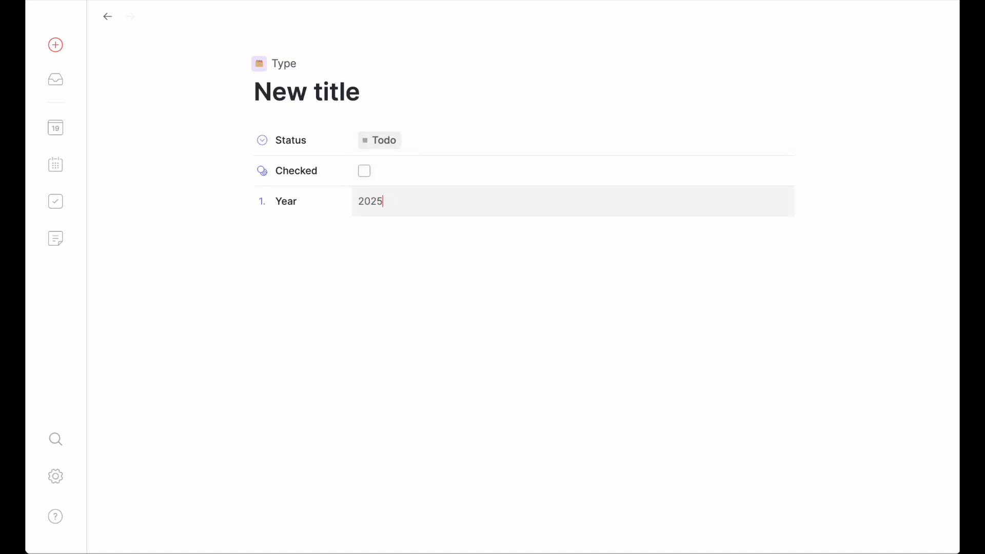
Step: Return to the Demo Types note, open the second object in the list and title it "New Object"
click(108, 16)
click(423, 231)
click(309, 93)
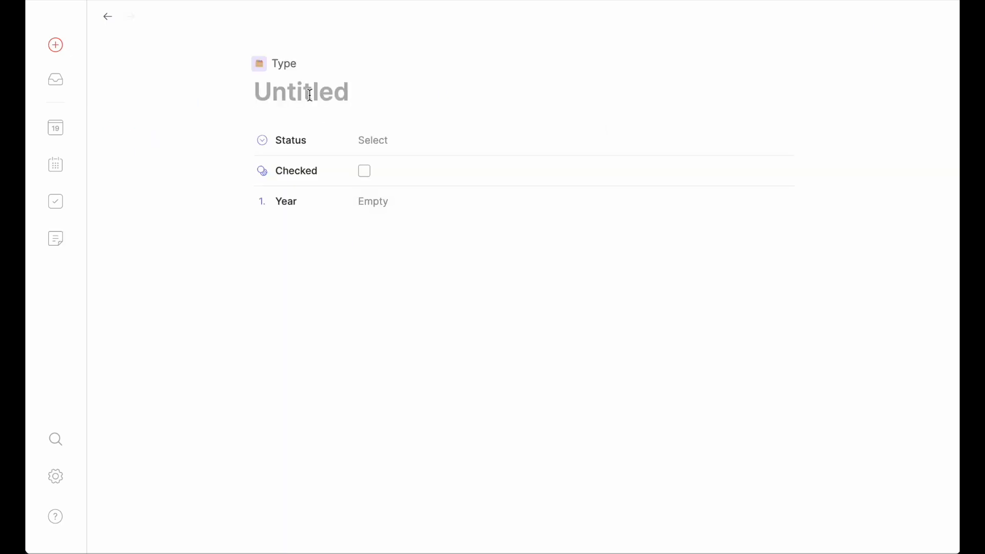
text(New Object)
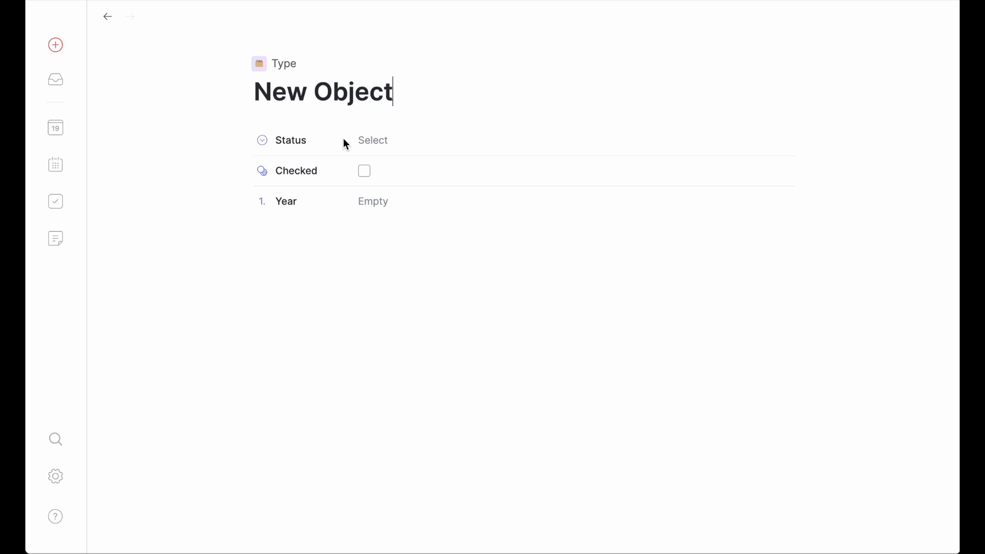
Step: Set New Object's Status to Doing, tick Checked, enter 2024 as the Year, and return to the note
click(377, 138)
click(388, 194)
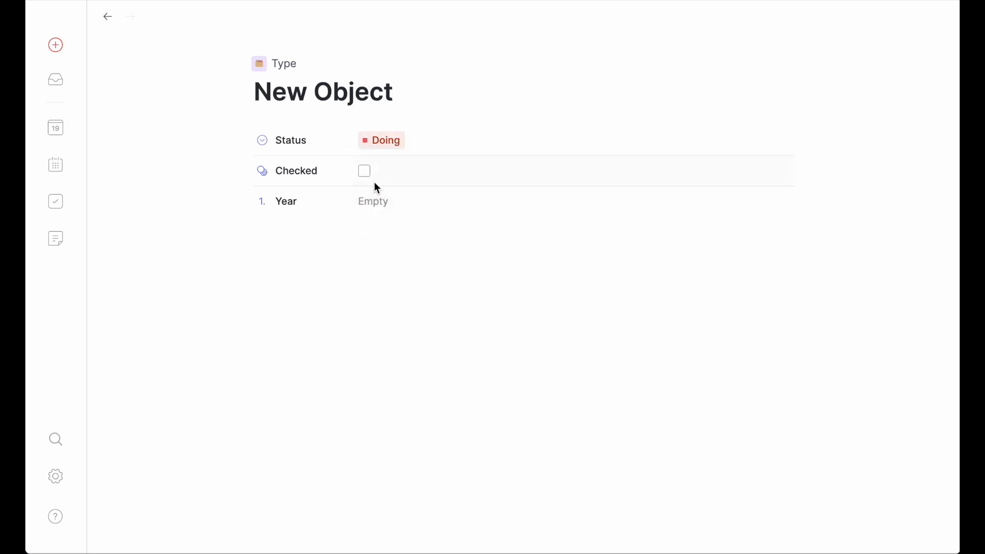
click(365, 173)
click(369, 209)
text(2024)
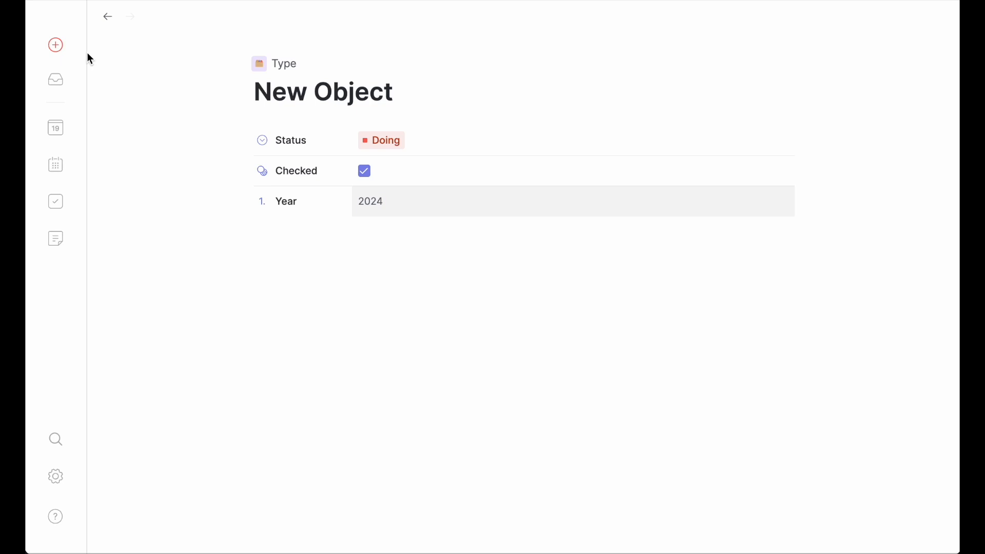
click(108, 16)
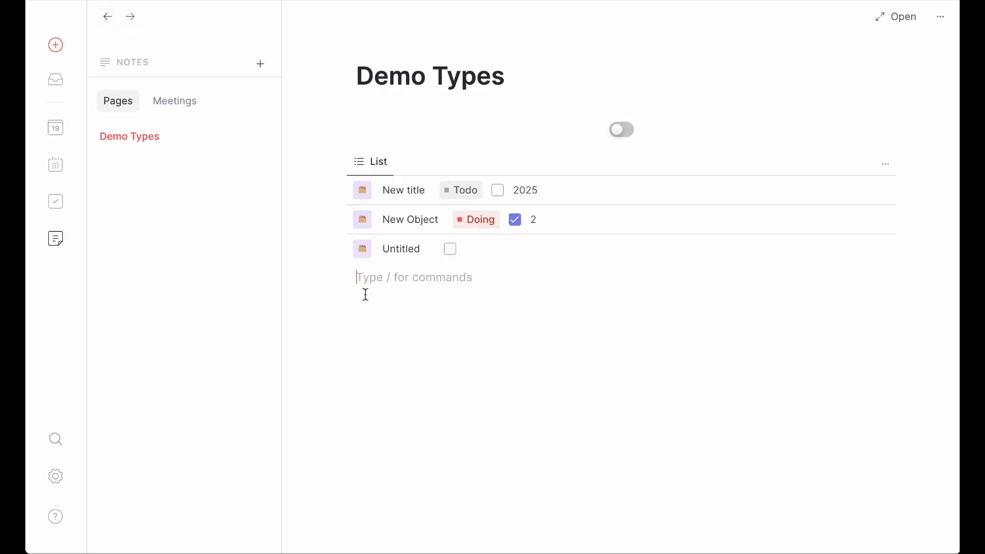
Step: Change the layout of the view in the Demo Types note to Board
click(879, 162)
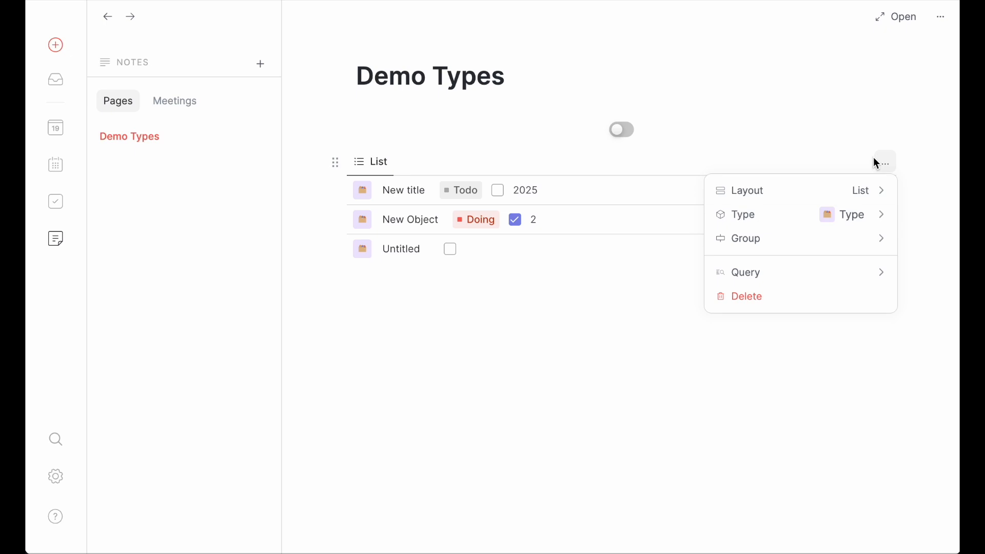
click(838, 193)
click(808, 227)
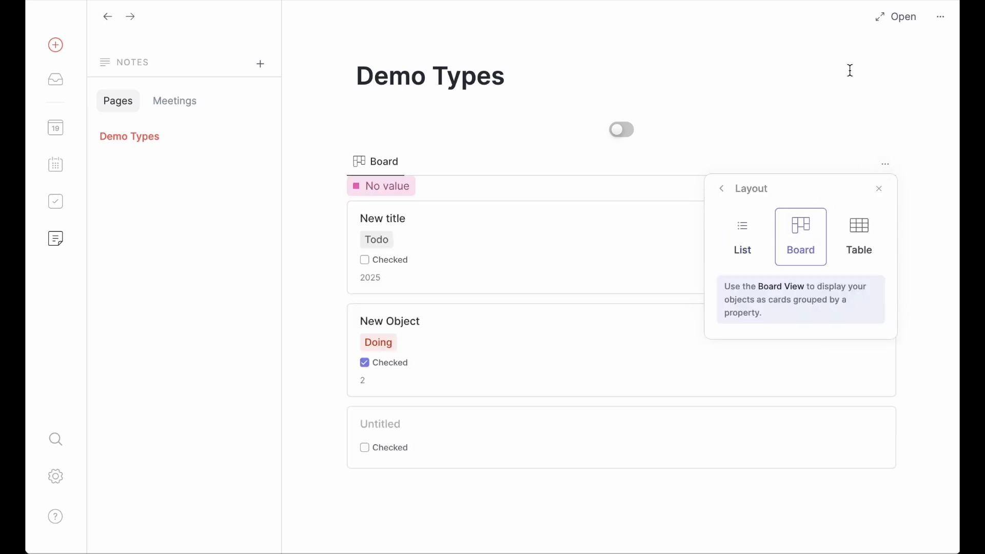
Step: Group the board's cards by the Status property
click(723, 190)
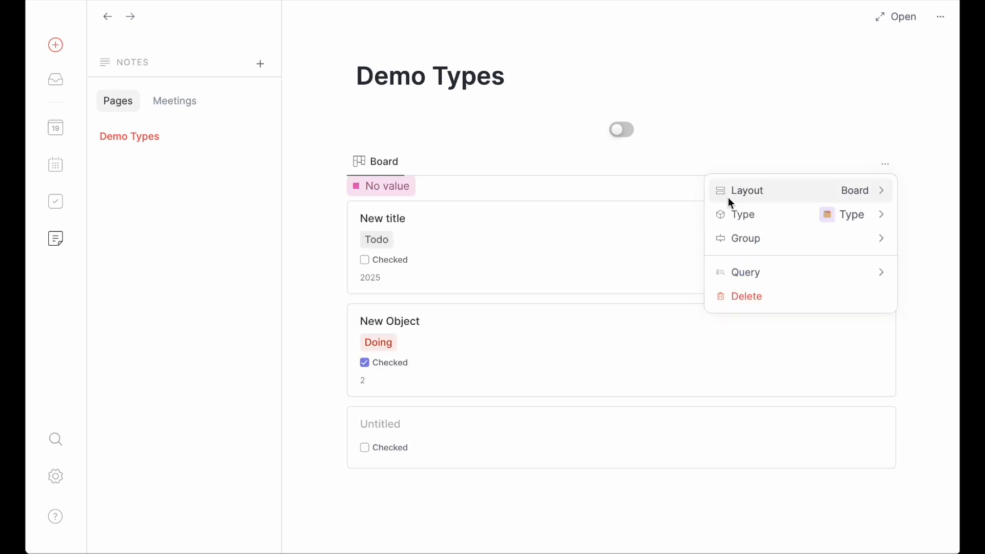
click(742, 235)
click(777, 249)
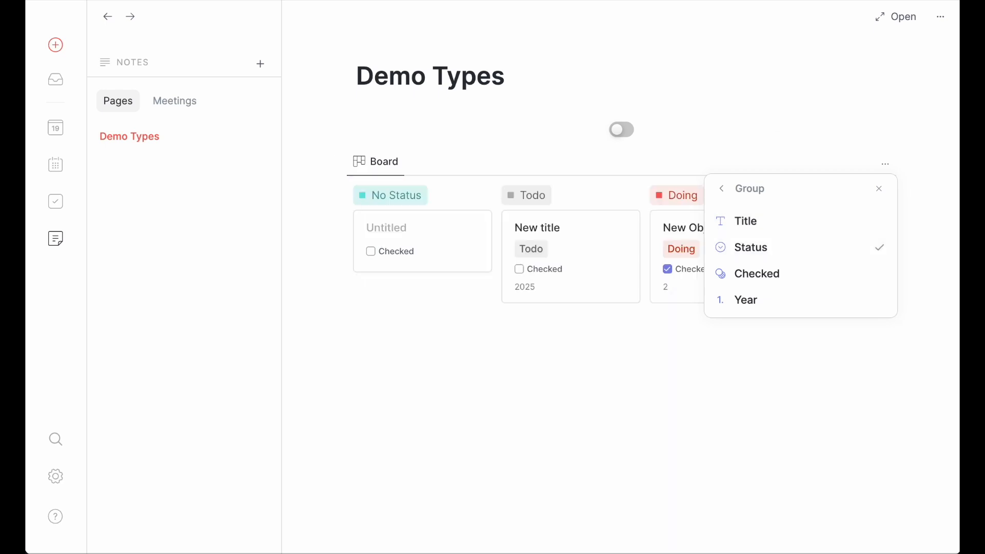
click(767, 64)
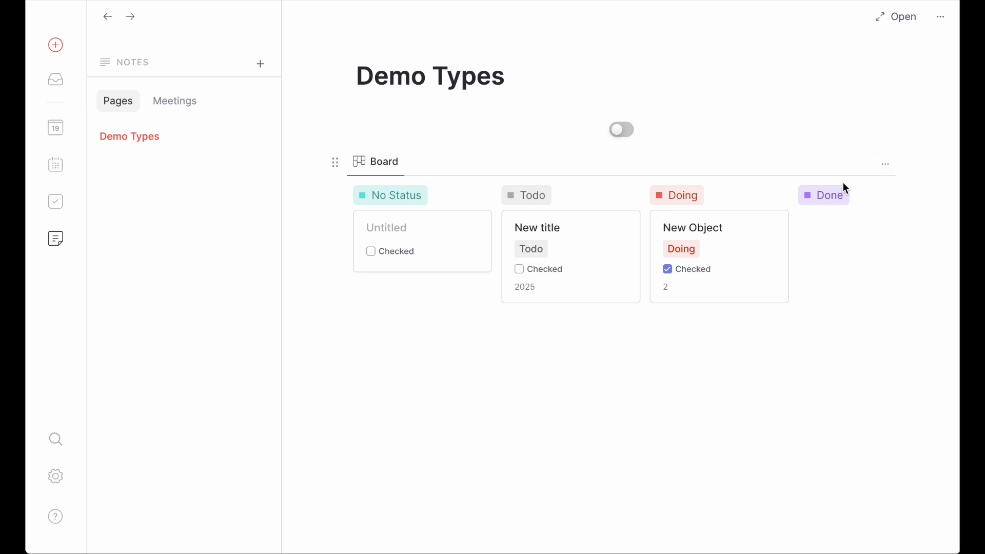
Step: Change the board's grouping to the Checked property
click(887, 163)
click(842, 238)
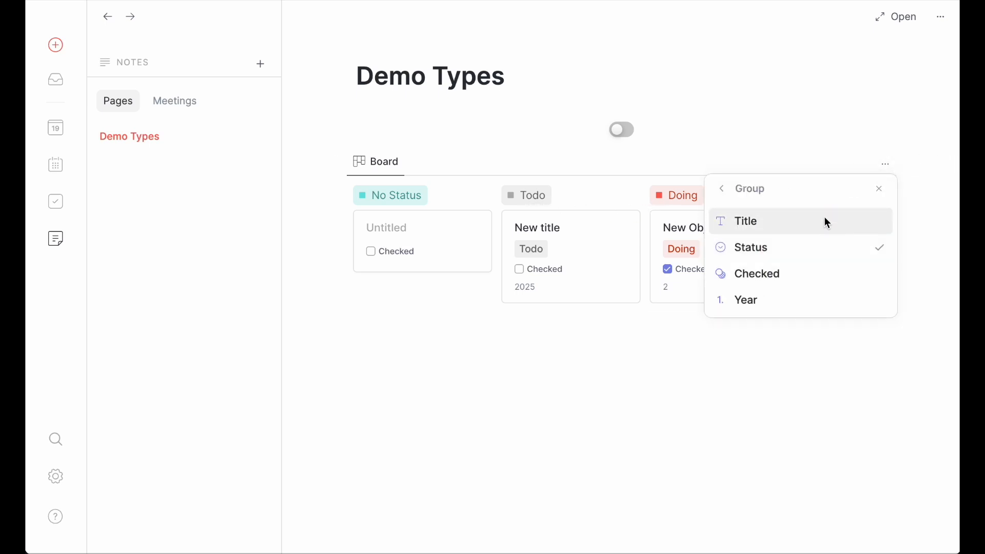
click(799, 275)
click(698, 417)
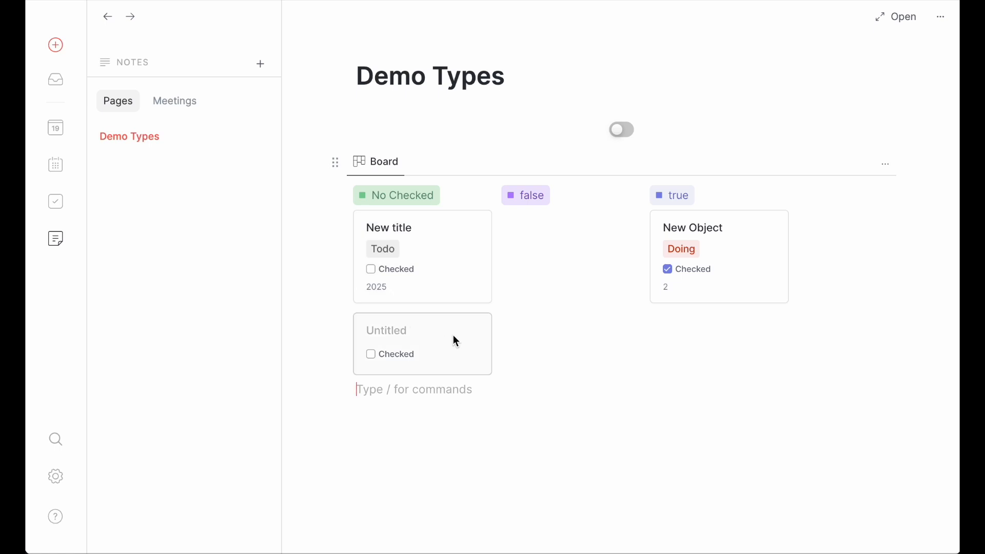
Step: Change the board's grouping to the Year property
click(887, 165)
click(857, 244)
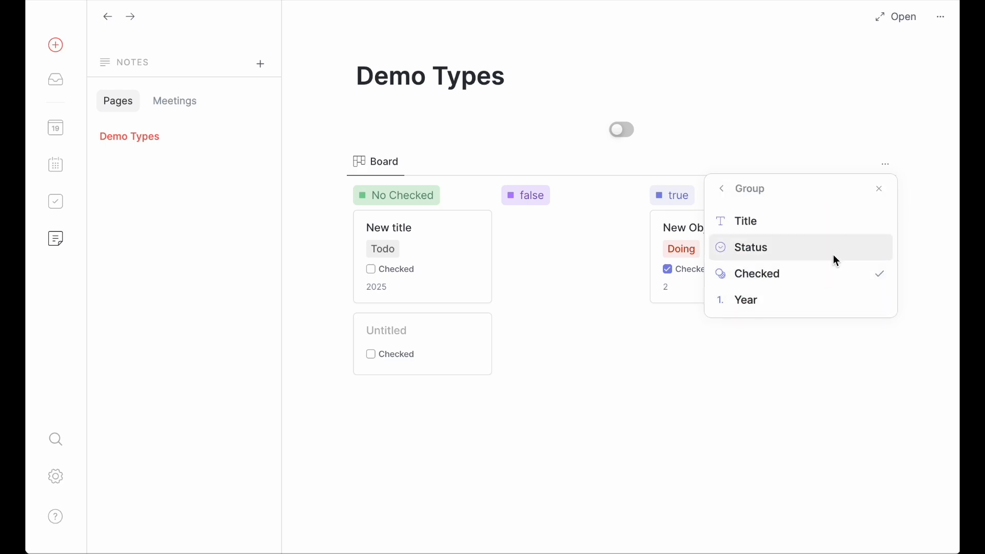
click(813, 301)
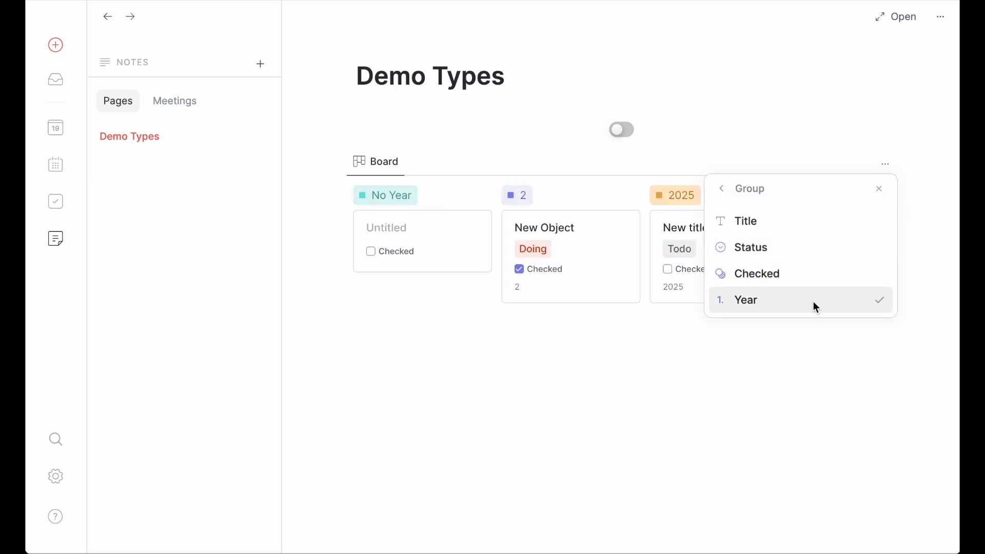
click(715, 398)
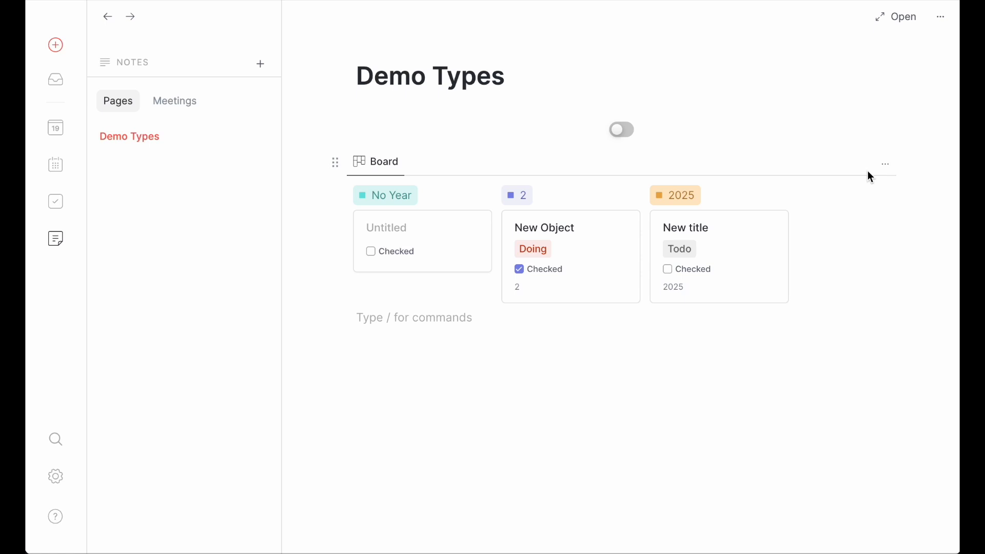
Step: Try grouping the board by Title, and set its grouping to Checked instead
click(886, 164)
click(816, 248)
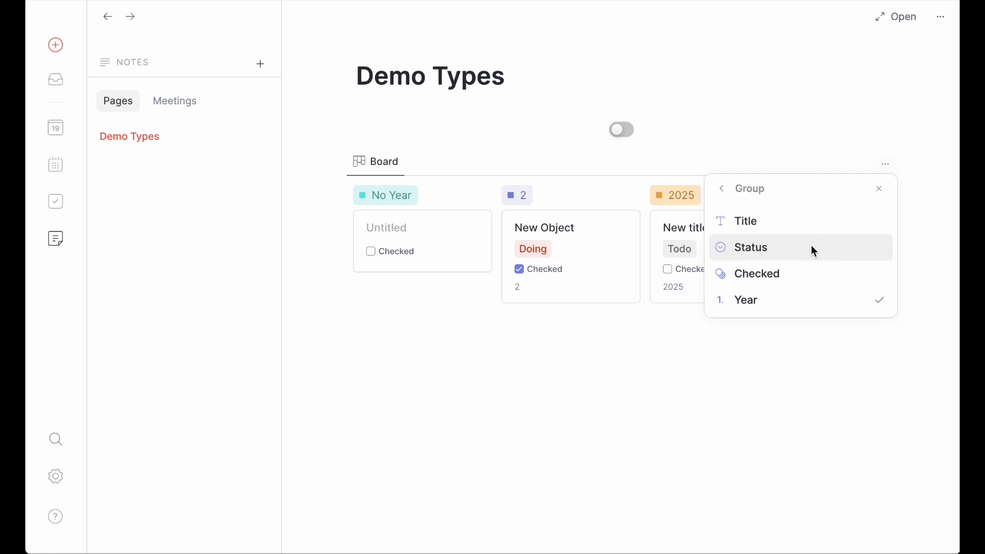
click(819, 225)
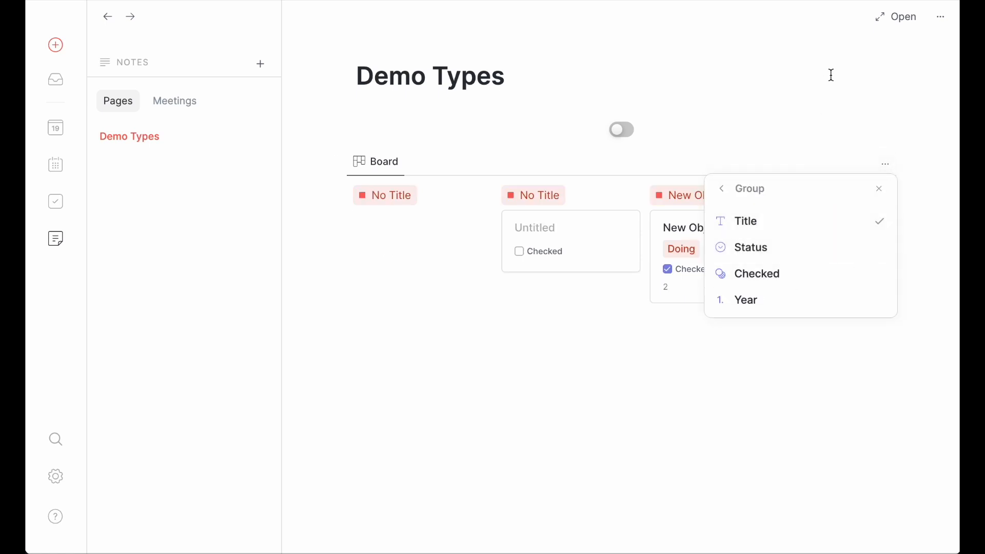
click(820, 272)
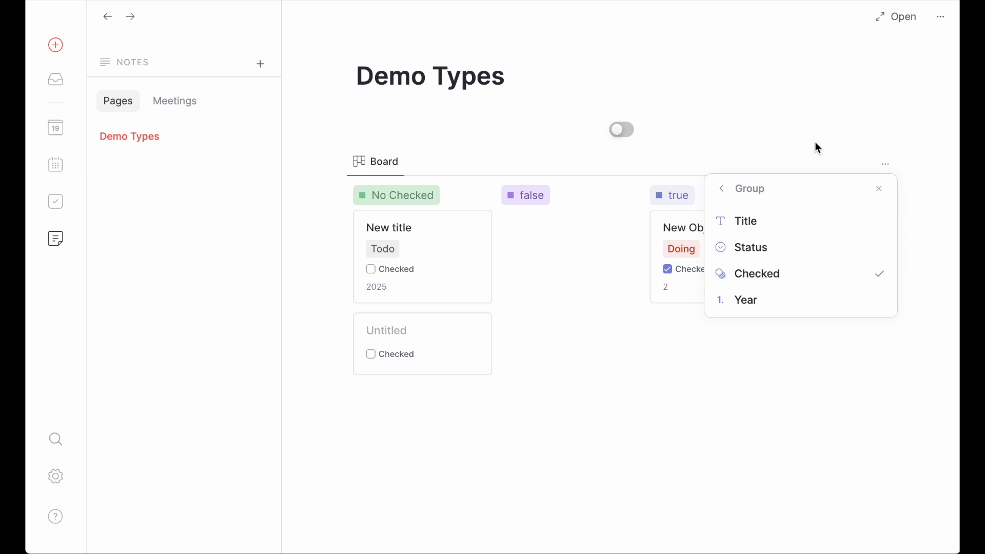
click(826, 121)
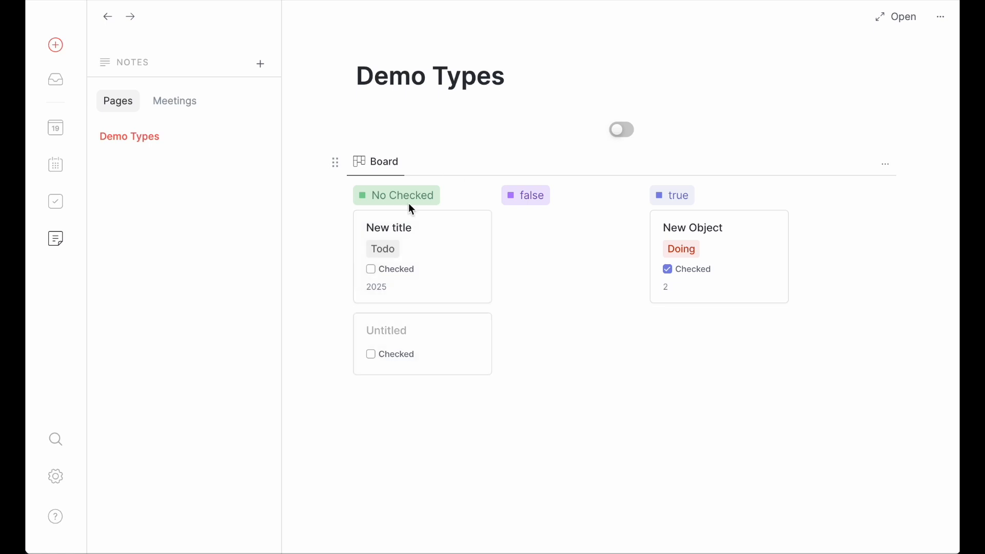
Step: Move the New title card to the false column, on to the true column, and back to the No Checked column
drag(444, 238, 602, 238)
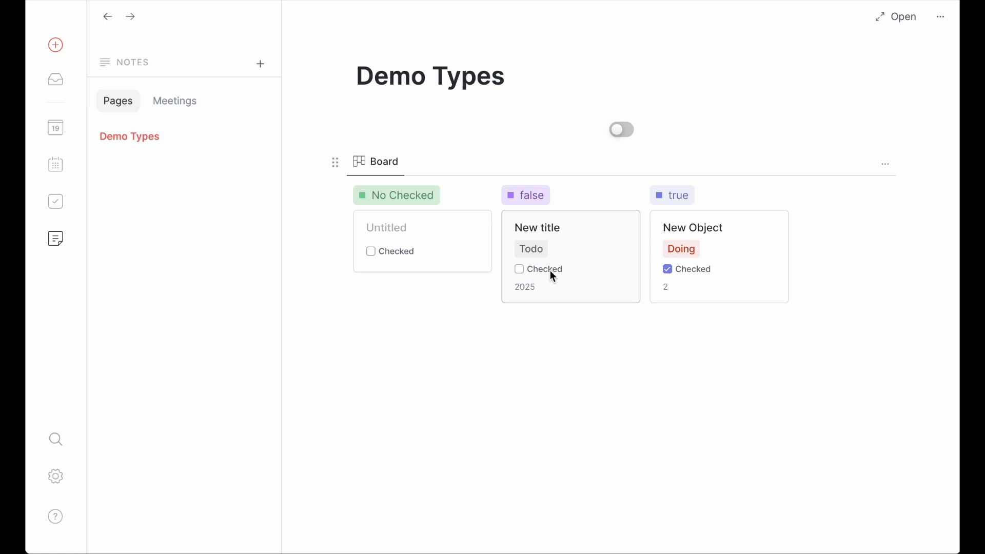
drag(599, 231, 708, 232)
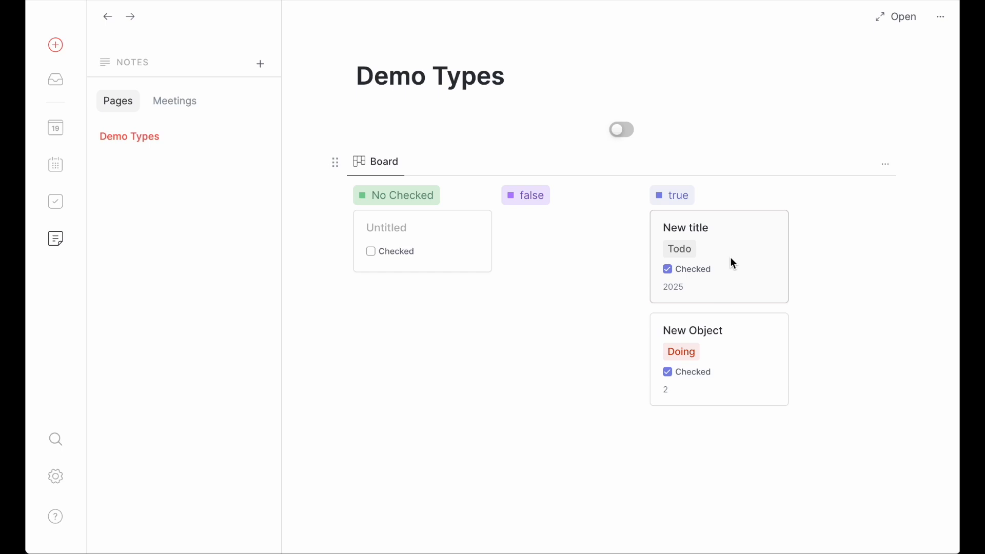
drag(727, 272, 356, 266)
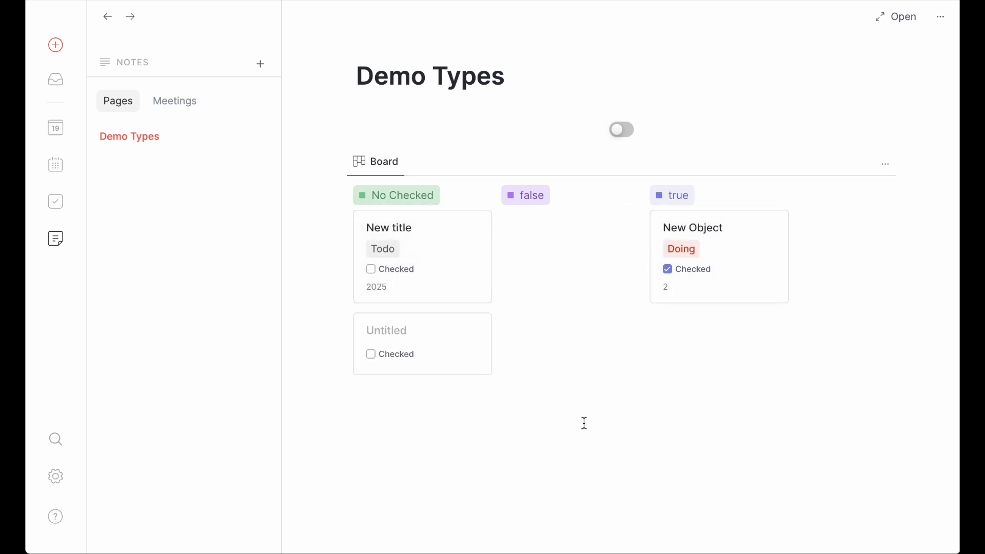